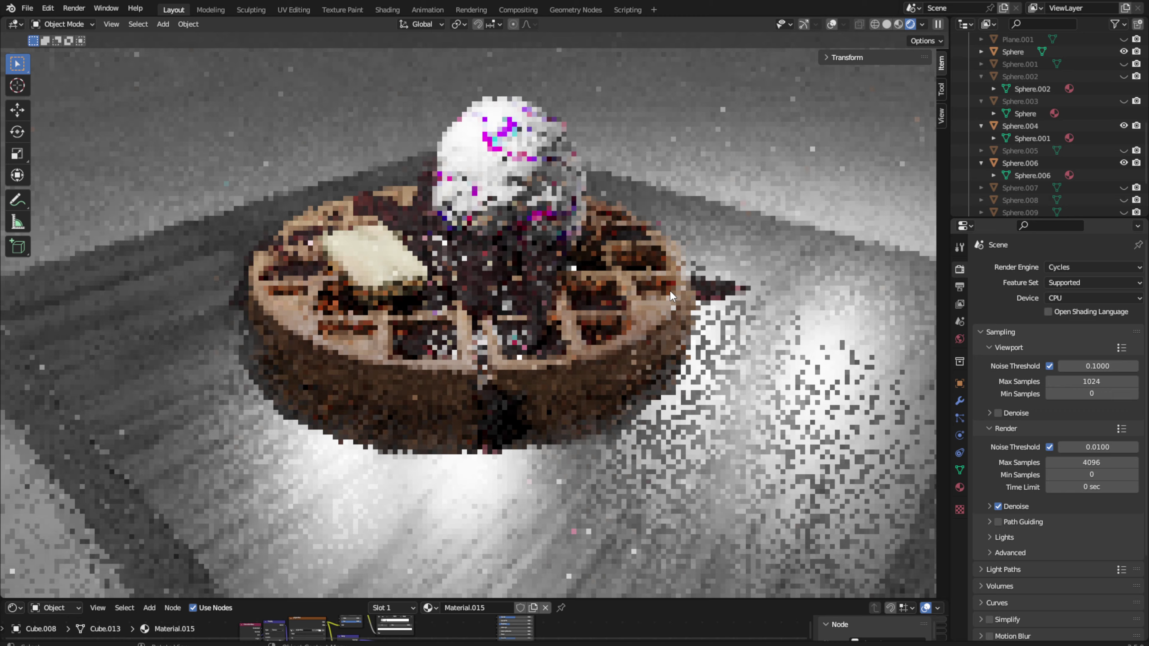
Step: Switch to Material Preview with navigation gizmos and overlays shown, and pick the Scale tool
mouse_move(670, 290)
middle_mouse_down()
mouse_move(772, 282)
mouse_move(736, 266)
mouse_move(761, 269)
middle_mouse_up()
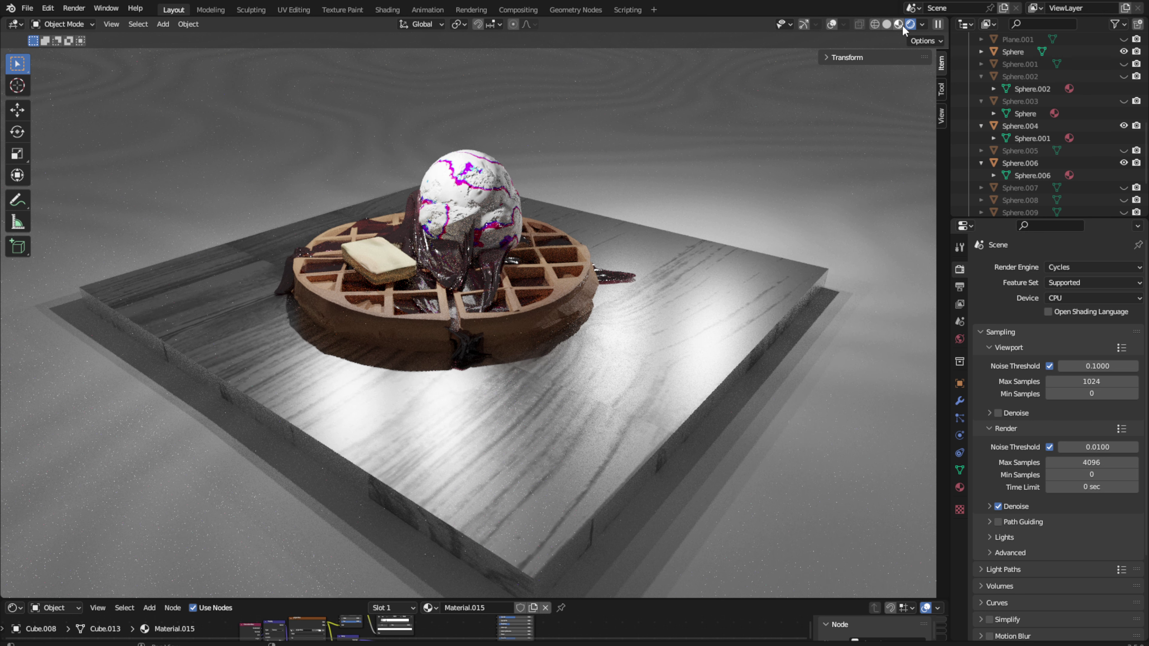
key("z")
left_click(806, 23)
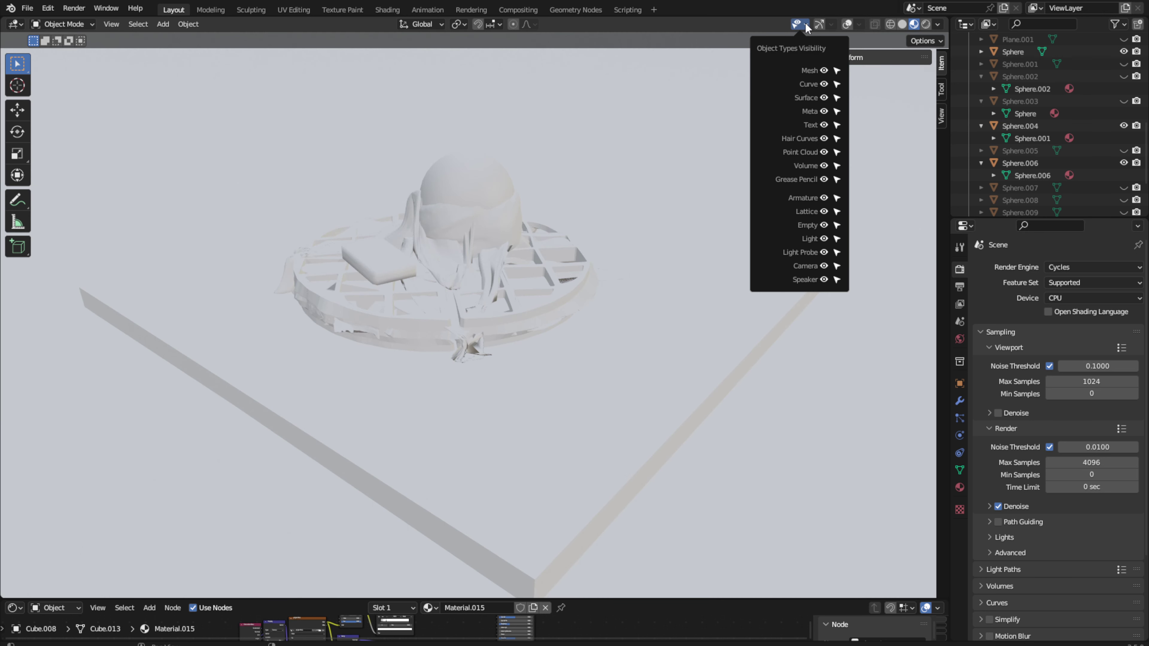
left_click(820, 24)
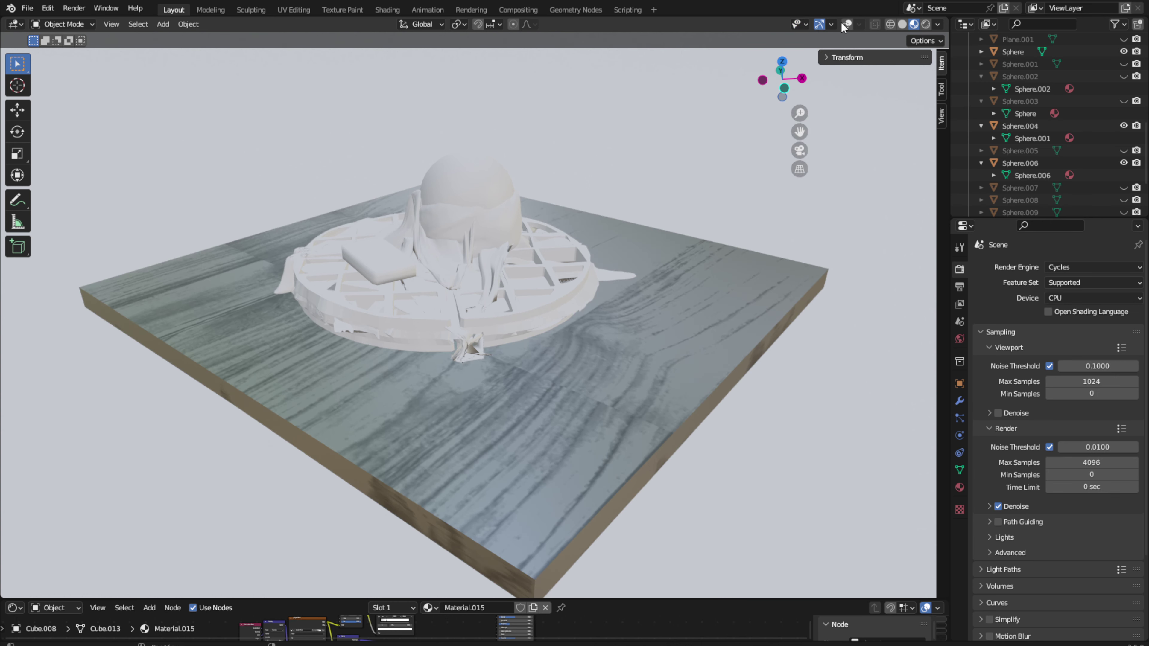
left_click(17, 153)
key("shift+alt+z")
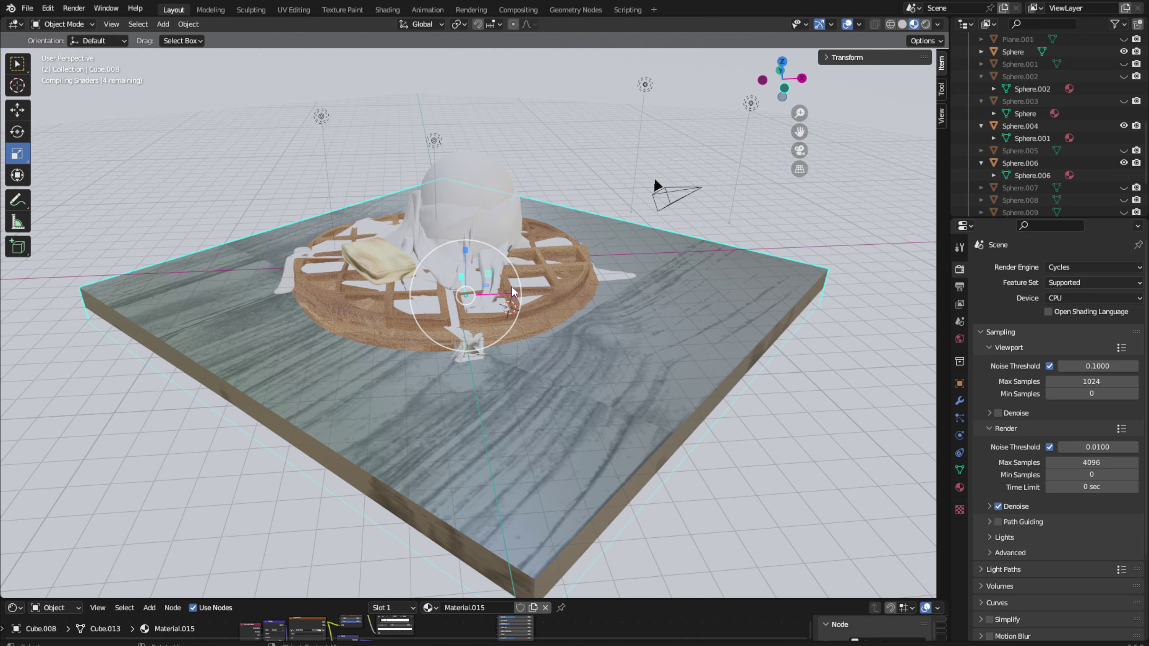
Step: Scale the board down uniformly to about 0.69, then stretch it taller along Z
key("s")
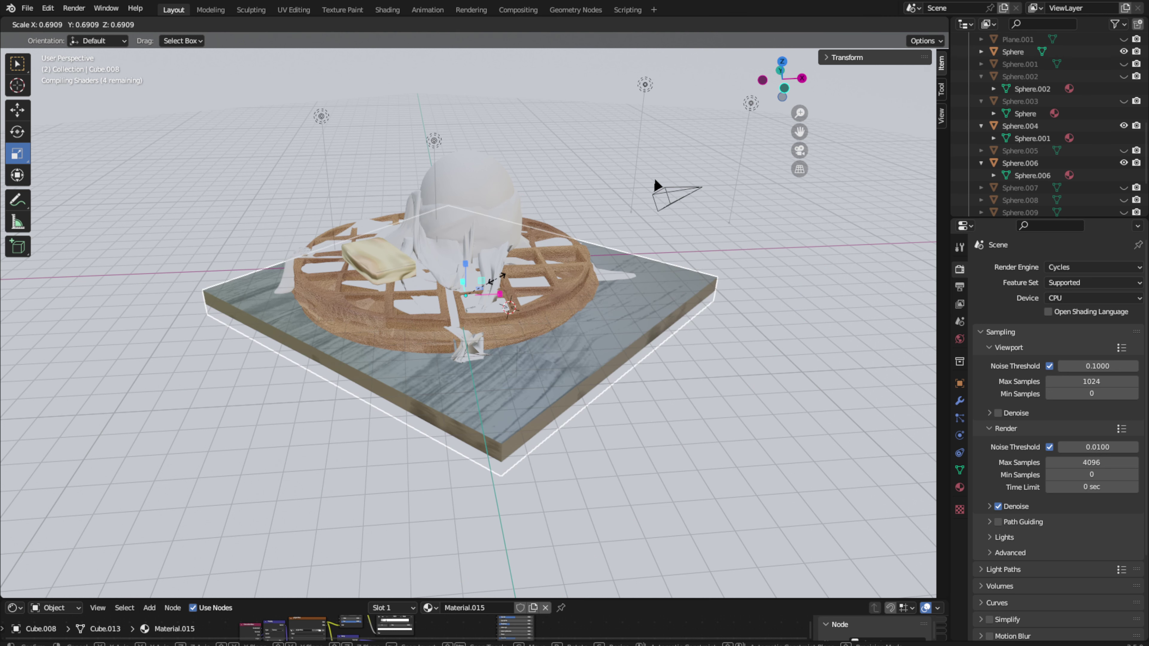
left_click(496, 279)
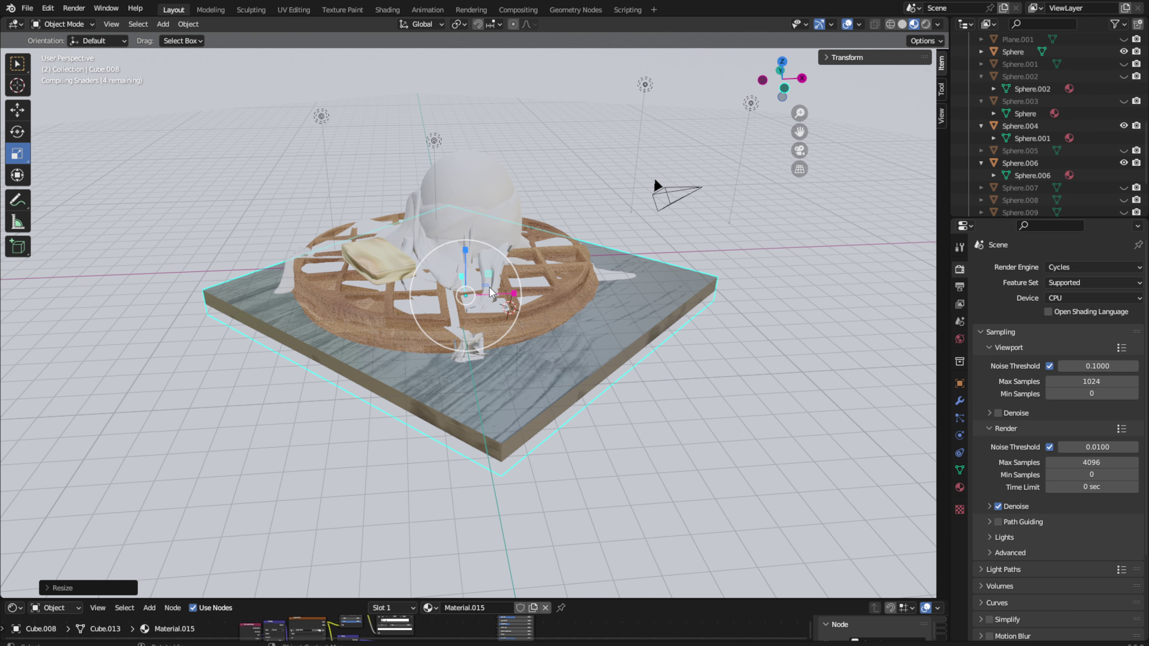
middle_click_drag(467, 253, 498, 288)
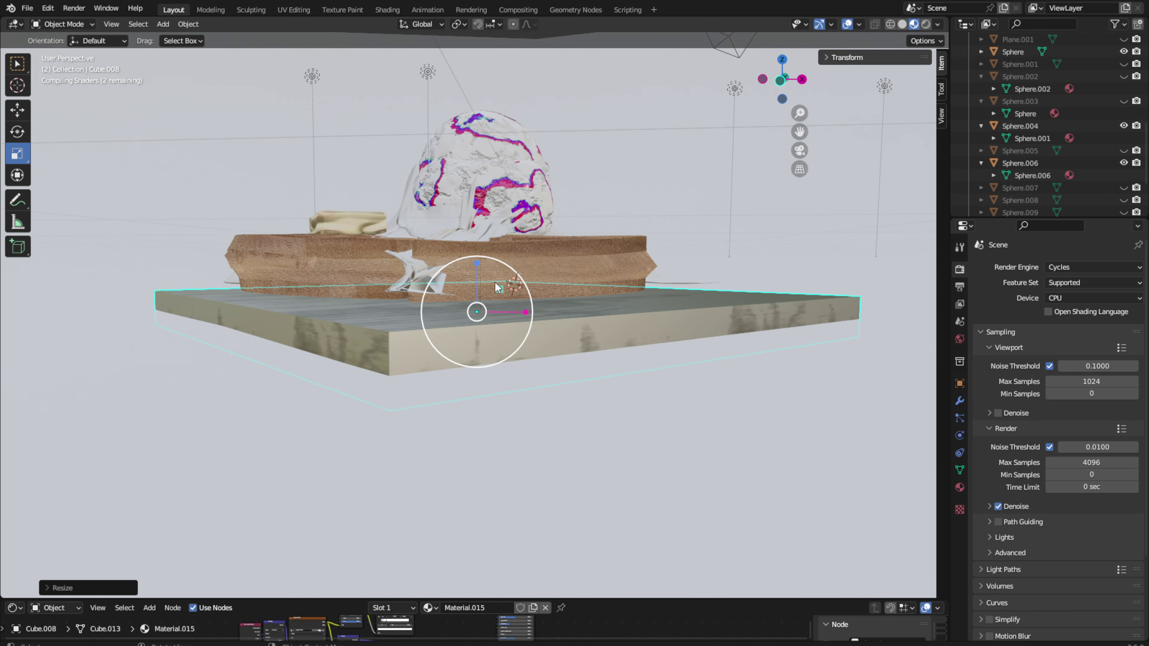
scroll(497, 287, "up", 5)
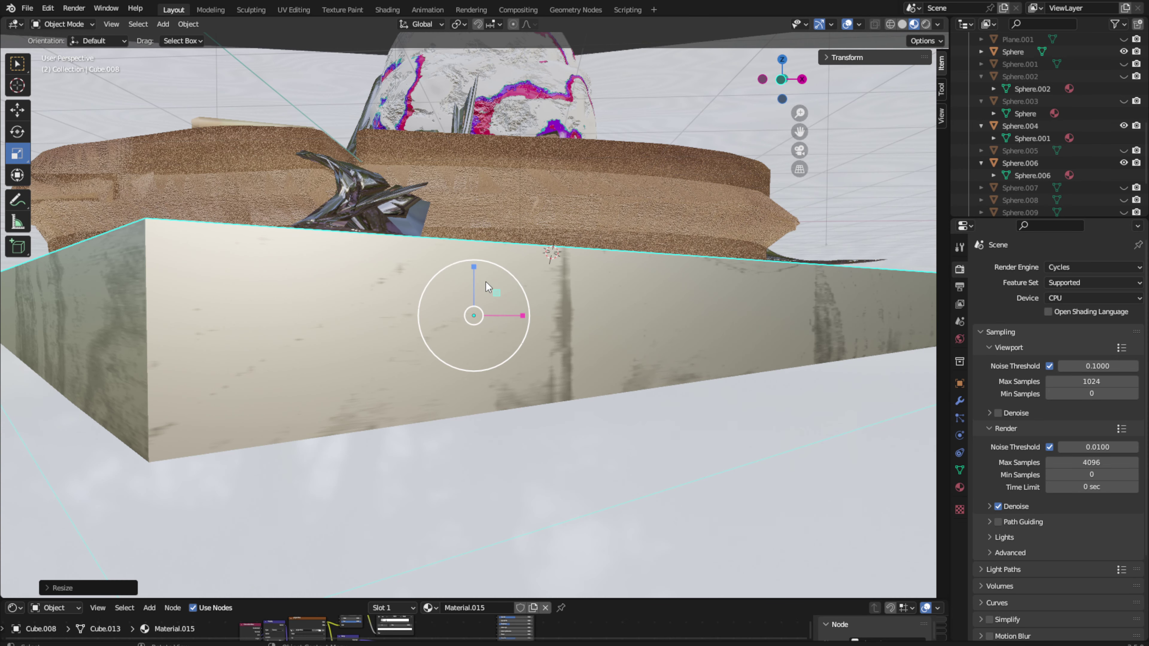
scroll(486, 282, "down", 5)
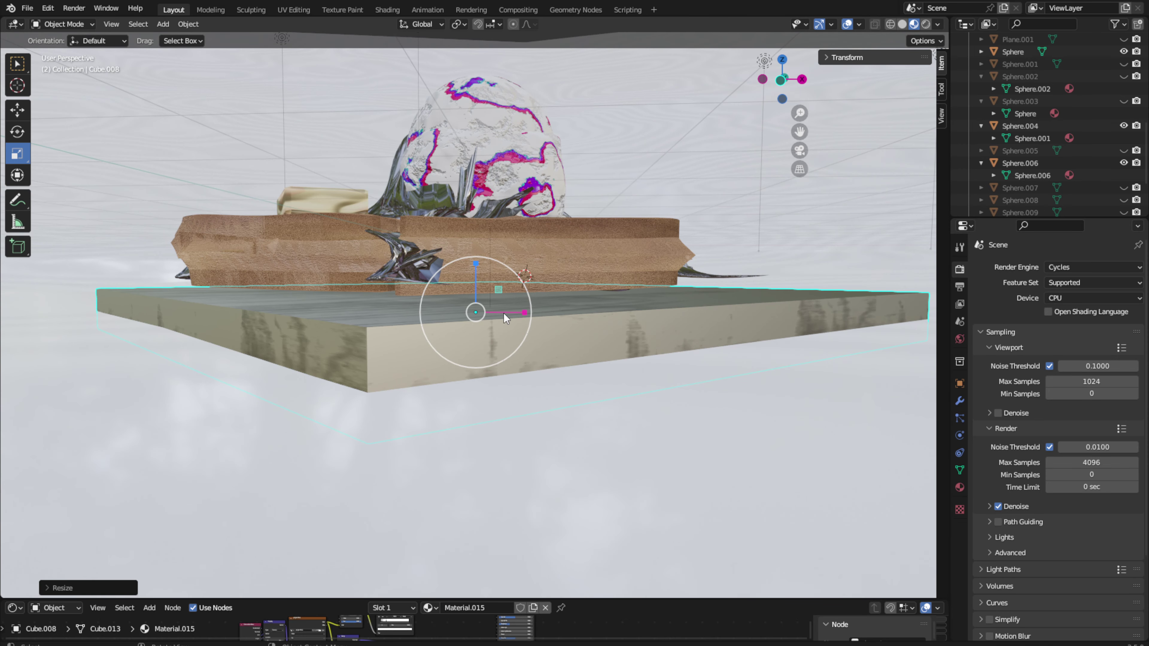
left_click_drag(475, 263, 476, 242)
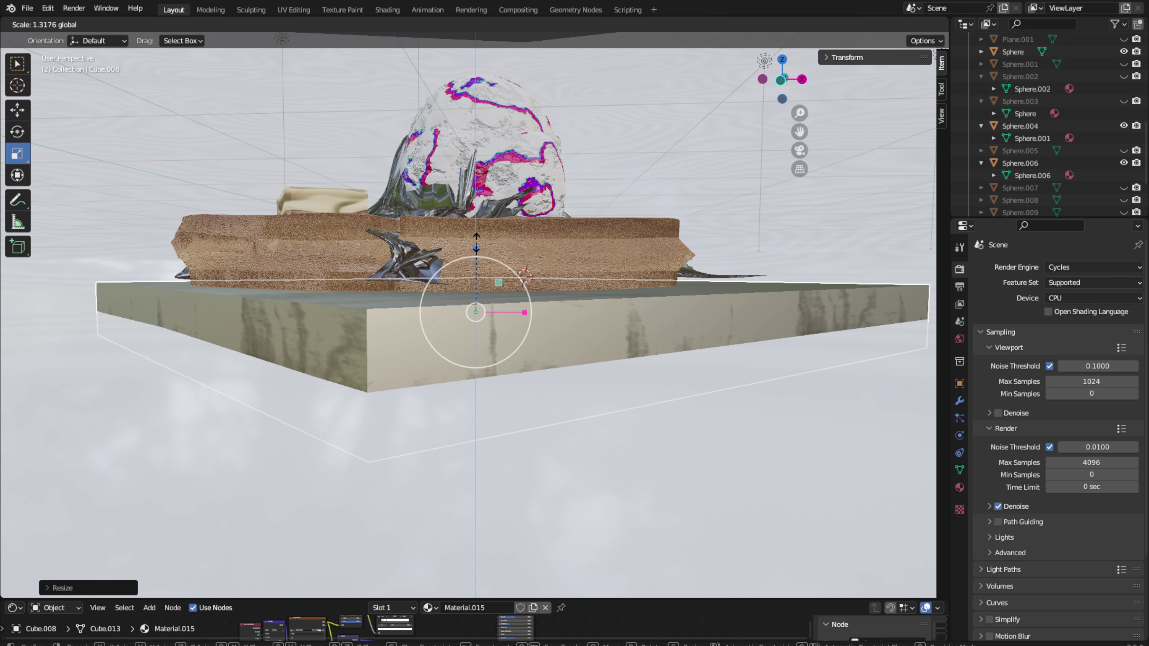
Step: From a top view, slide the wooden board (Cube.008) along X under the waffle
left_click(446, 280)
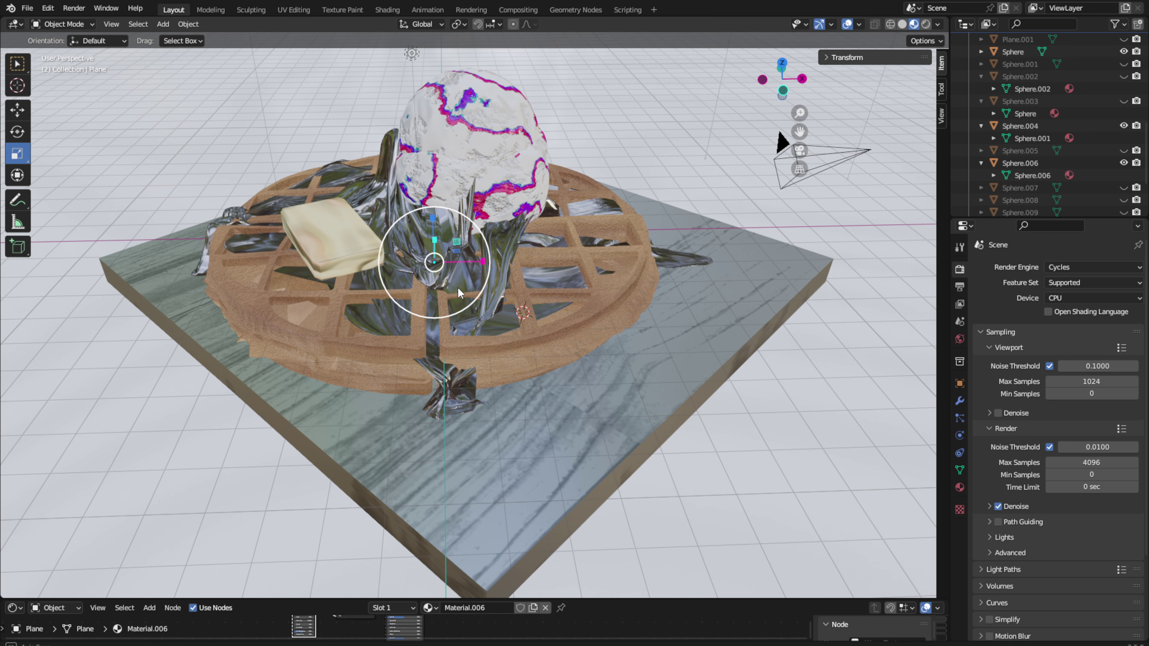
middle_click_drag(458, 288, 471, 374)
left_click(17, 110)
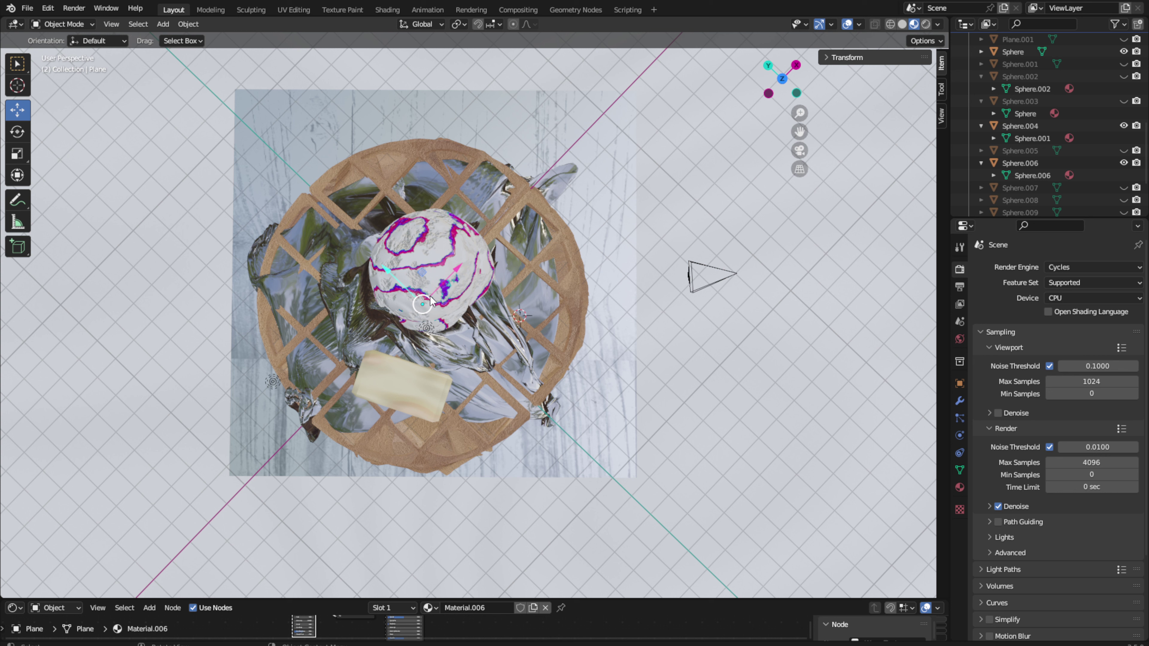
mouse_move(430, 301)
left_mouse_down()
mouse_move(457, 301)
mouse_move(492, 325)
left_mouse_up()
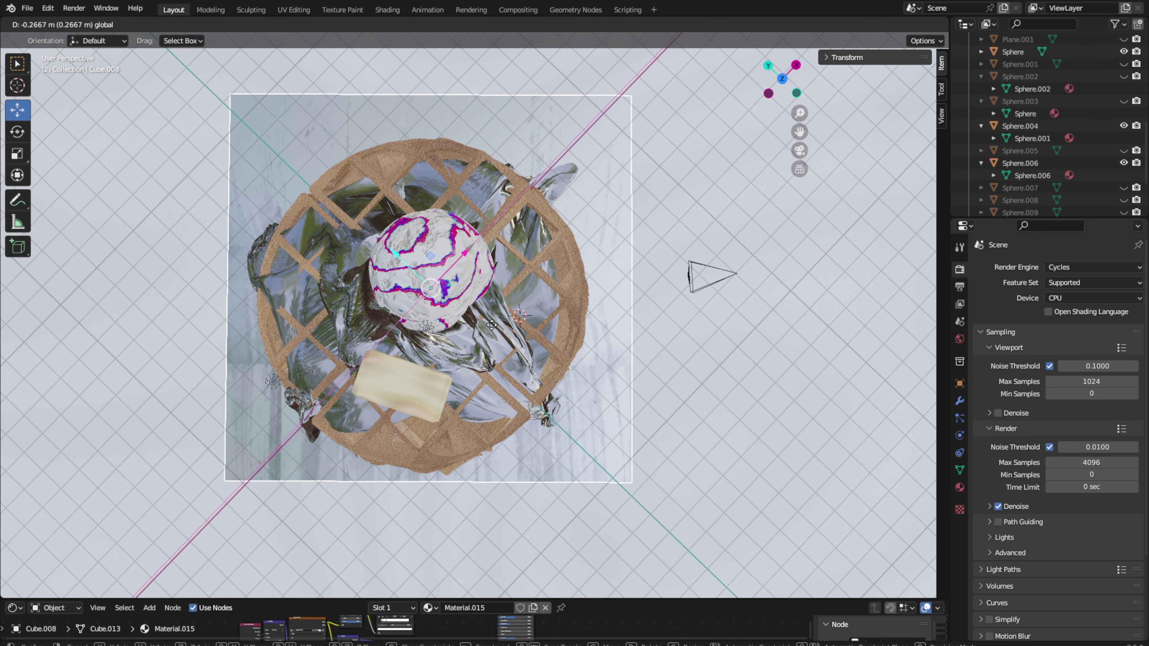
left_click_drag(492, 325, 492, 325)
middle_click_drag(492, 325, 539, 276)
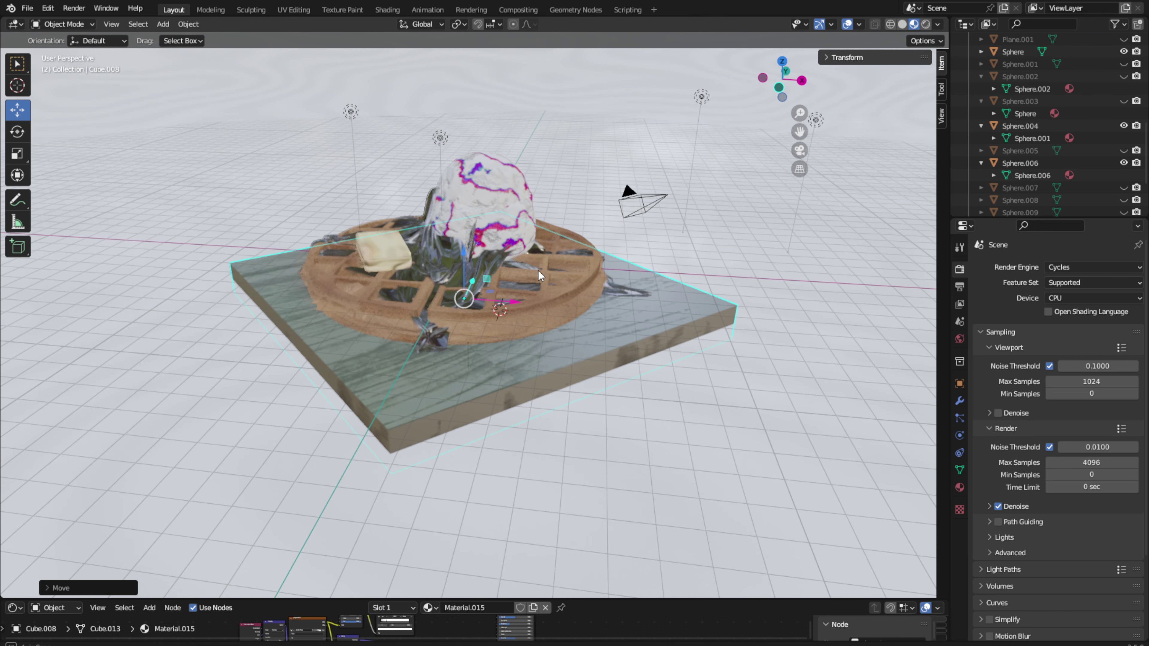
scroll(538, 274, "up", 1)
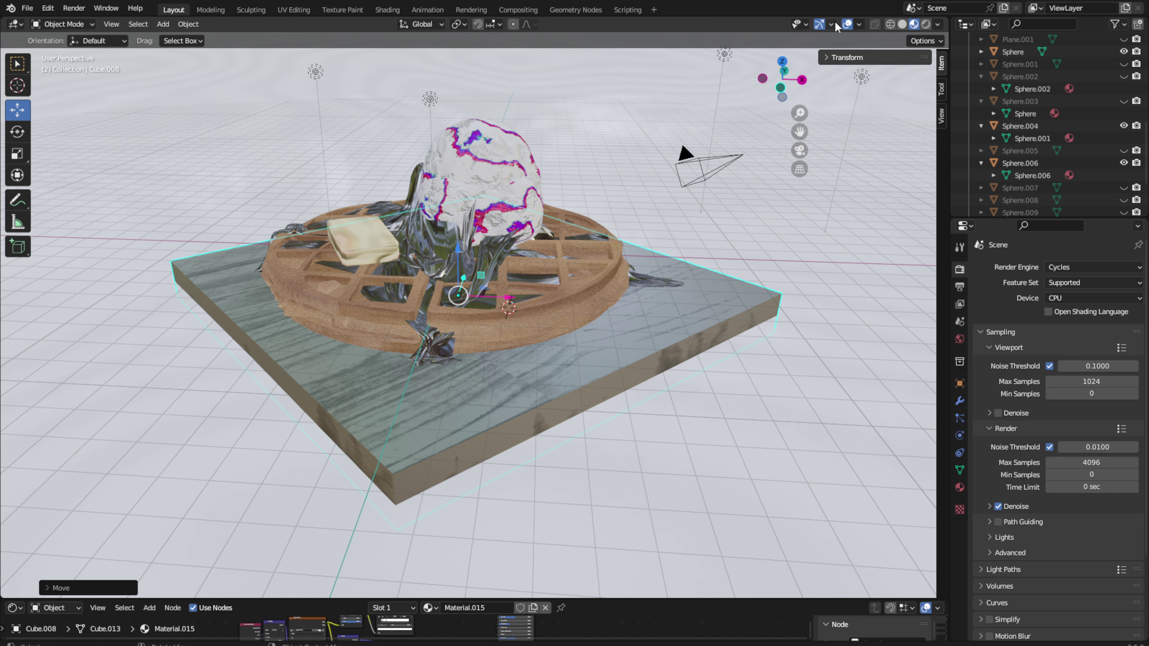
Step: Hide the viewport overlays and switch shading to the Cycles Rendered preview
left_click(847, 24)
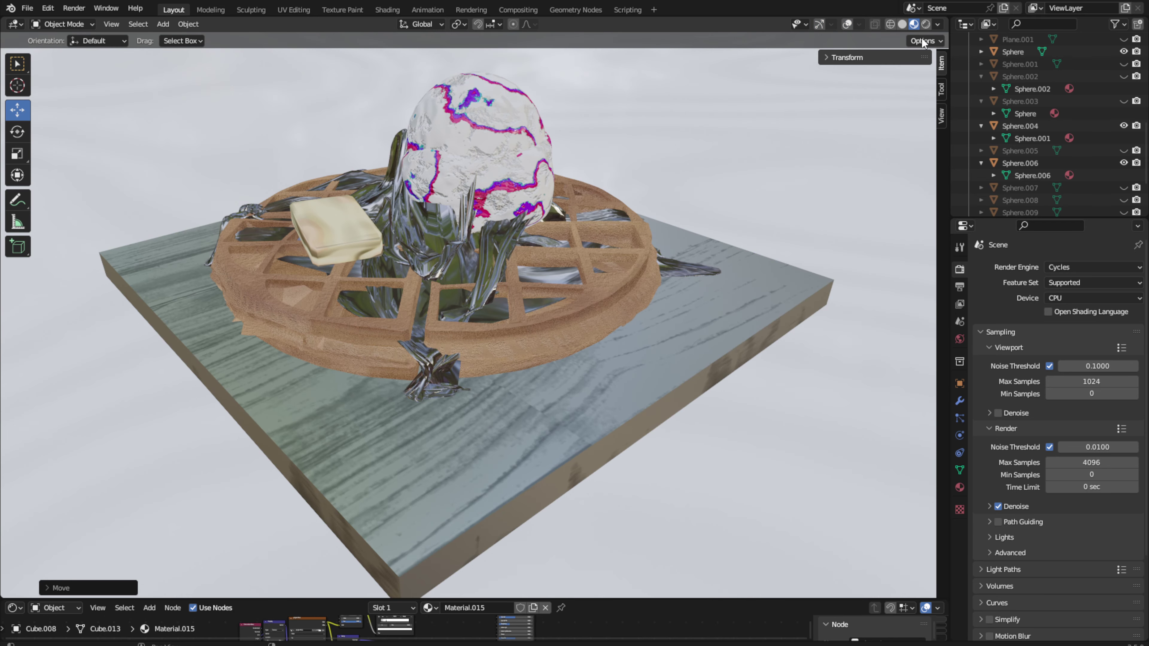
left_click(926, 23)
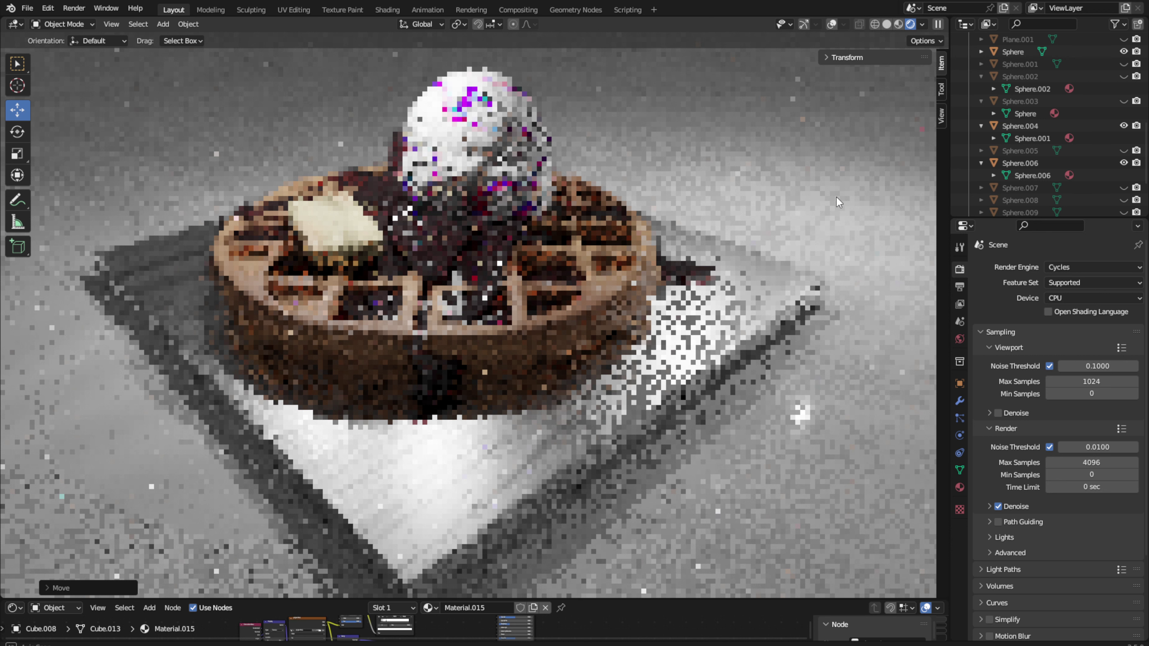
middle_click_drag(837, 202, 810, 212)
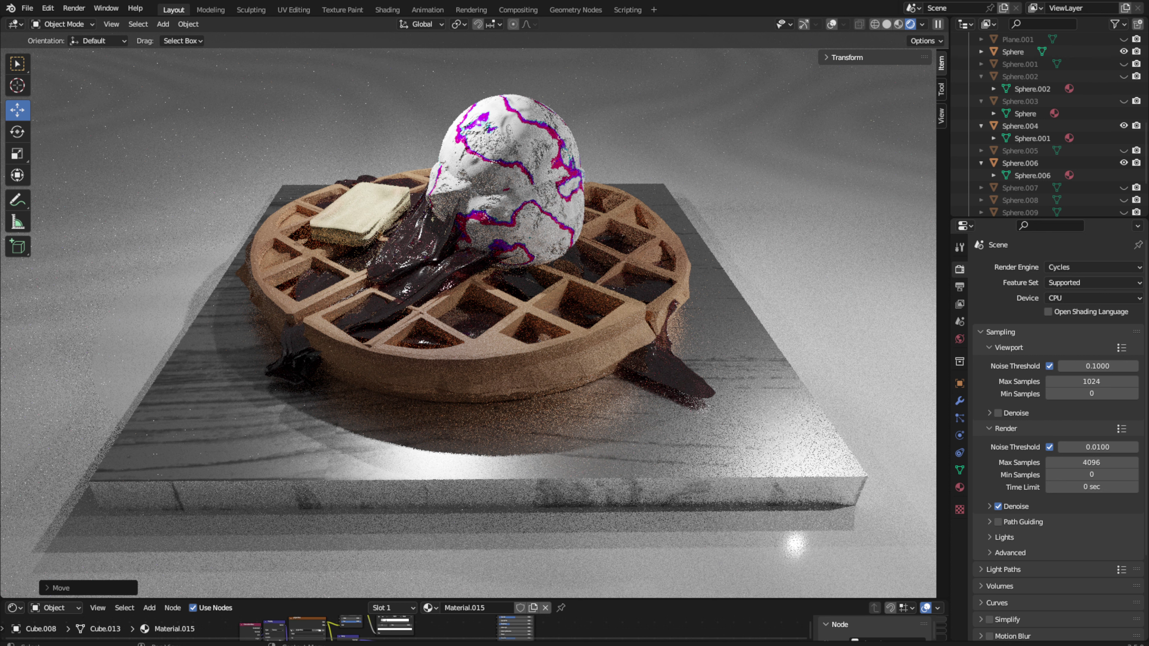
middle_click_drag(814, 407, 785, 429)
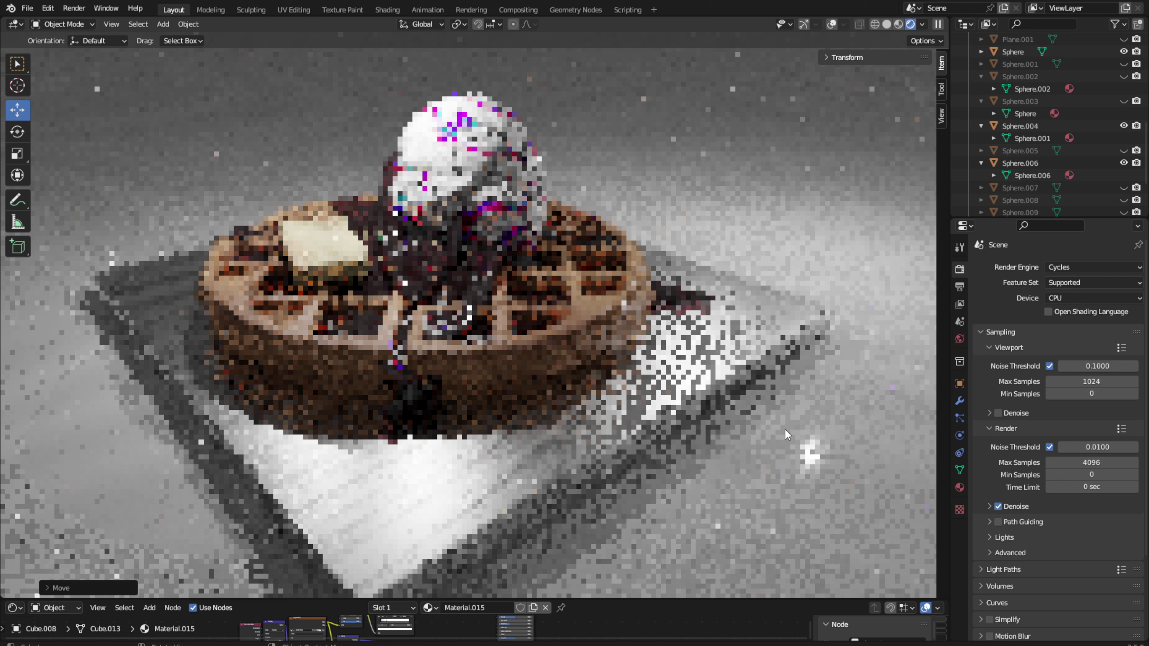